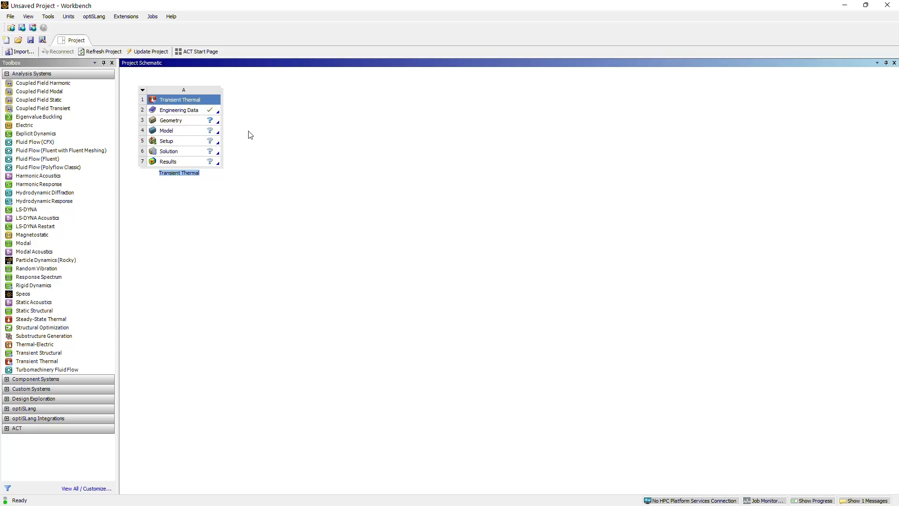
Open the Transient Thermal system's Engineering Data and show the Thermal Materials library among the data sources
click(171, 114)
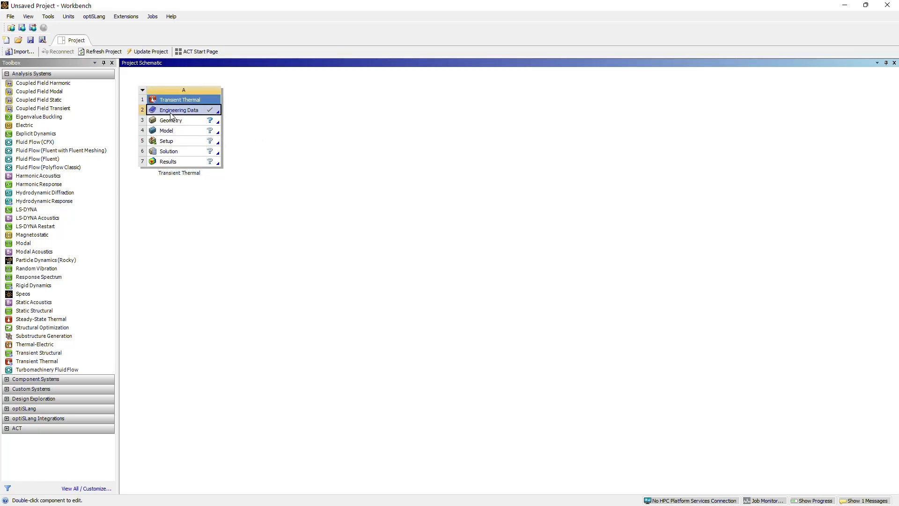
double_click(171, 115)
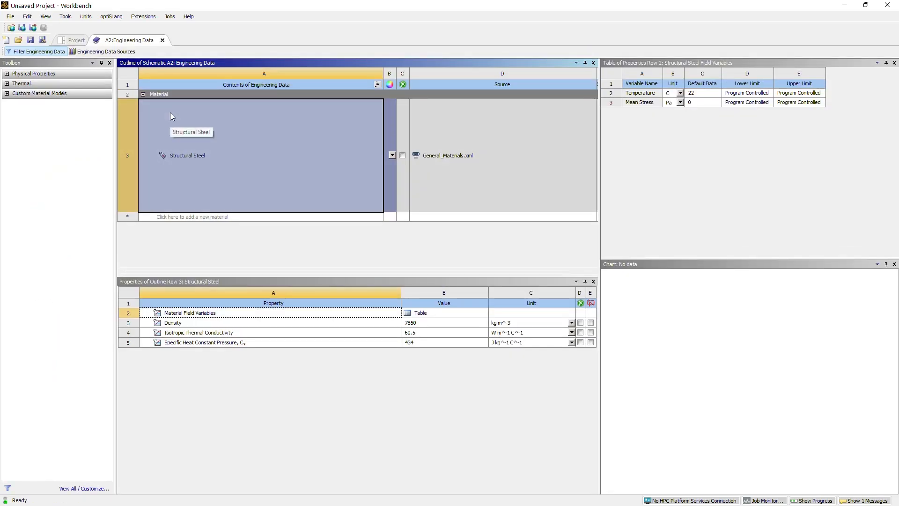
click(107, 52)
scroll(161, 124, up, 3)
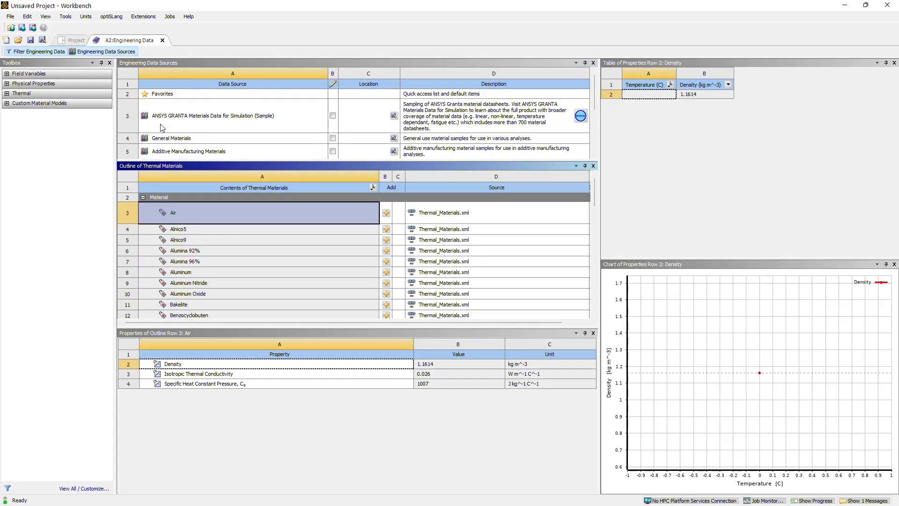
scroll(167, 108, down, 2)
scroll(167, 112, down, 2)
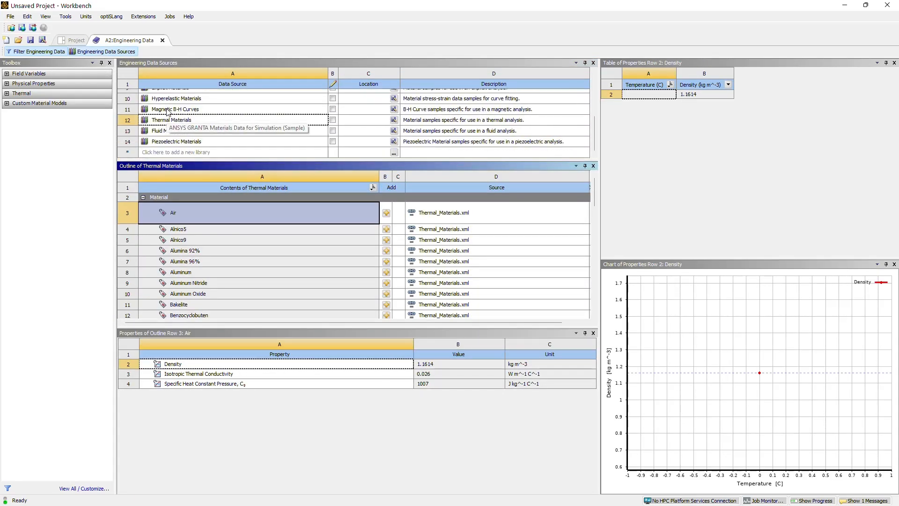
click(171, 121)
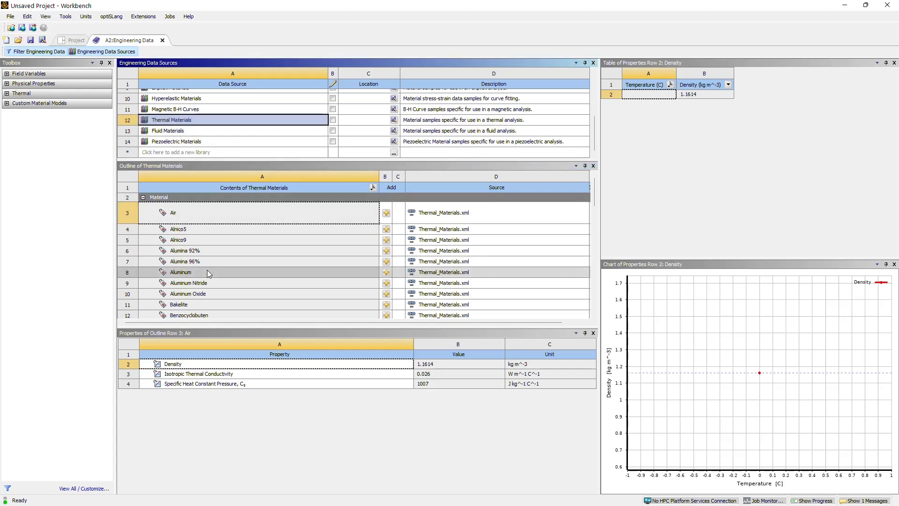
Add Copper from the Thermal Materials library to the project's engineering data
scroll(208, 270, down, 3)
scroll(192, 250, down, 1)
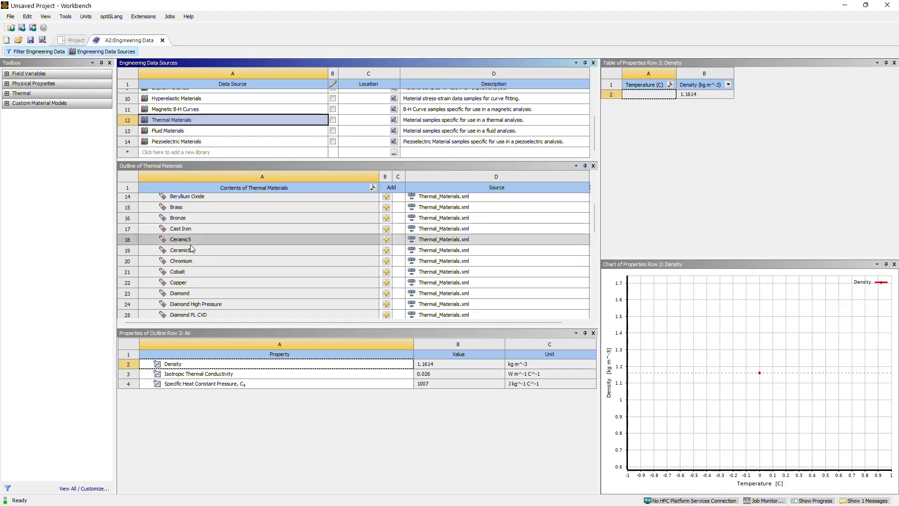
click(385, 283)
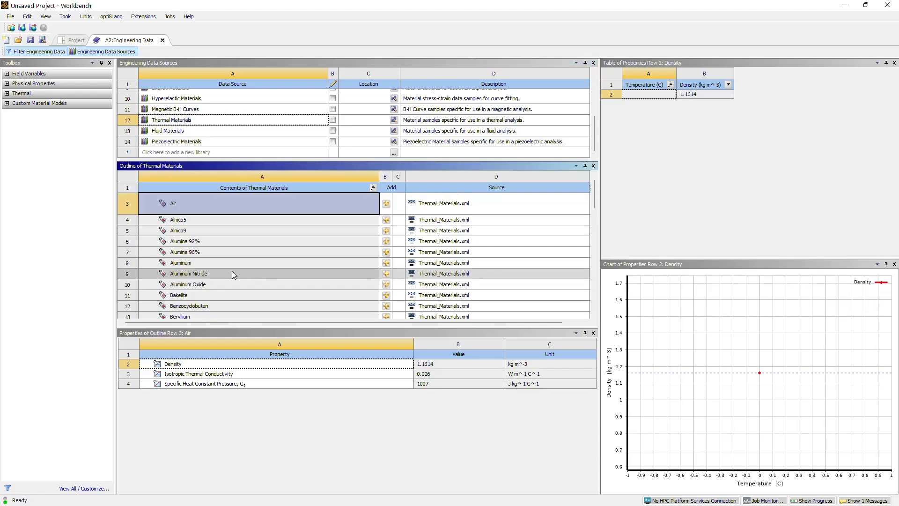
Return to the project schematic and import the 245 KB Fins file from the Thermal Simulation Part folder as the geometry
click(70, 41)
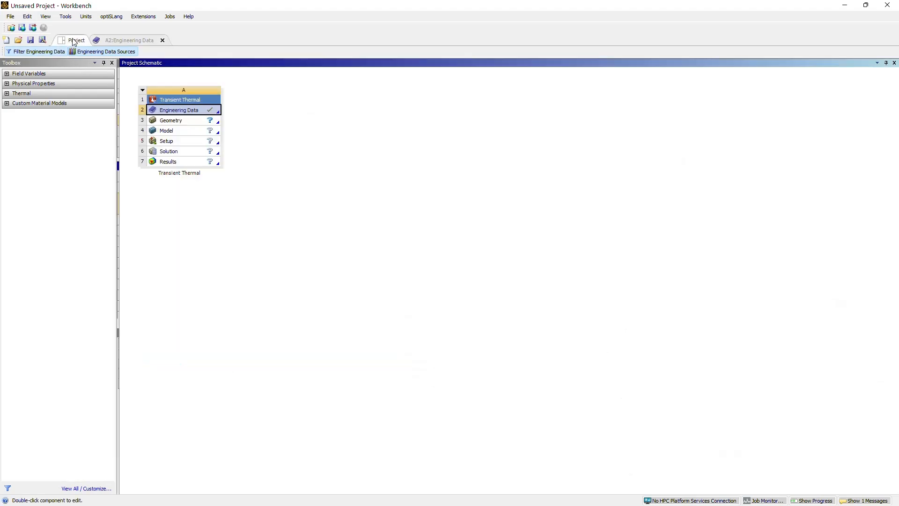
click(185, 123)
right_click(185, 123)
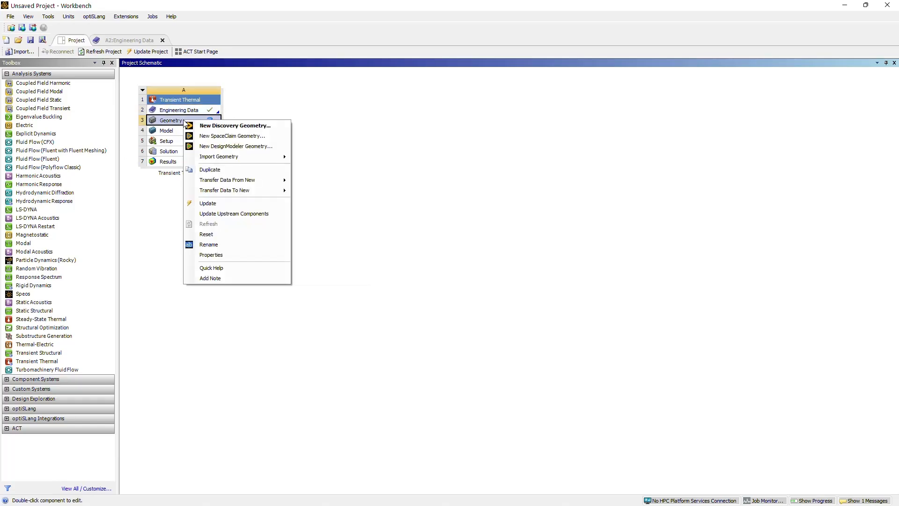
mouse_move(208, 158)
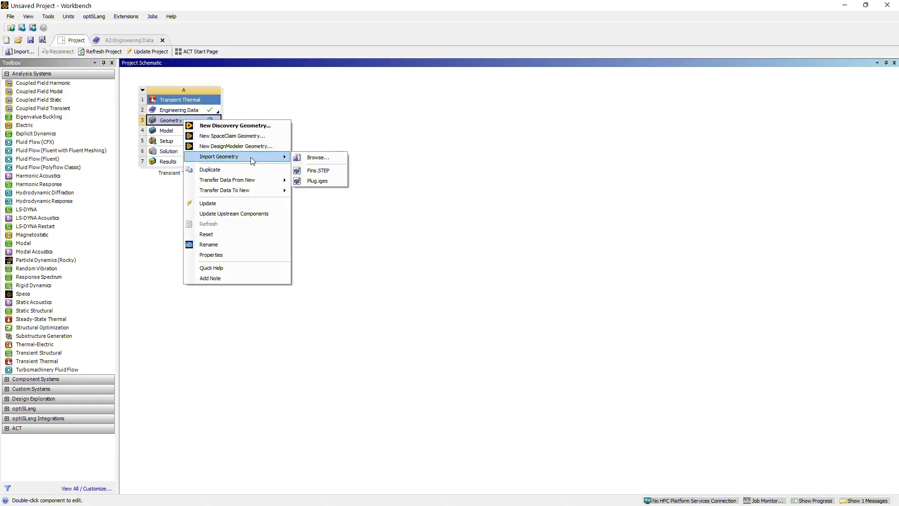
click(318, 158)
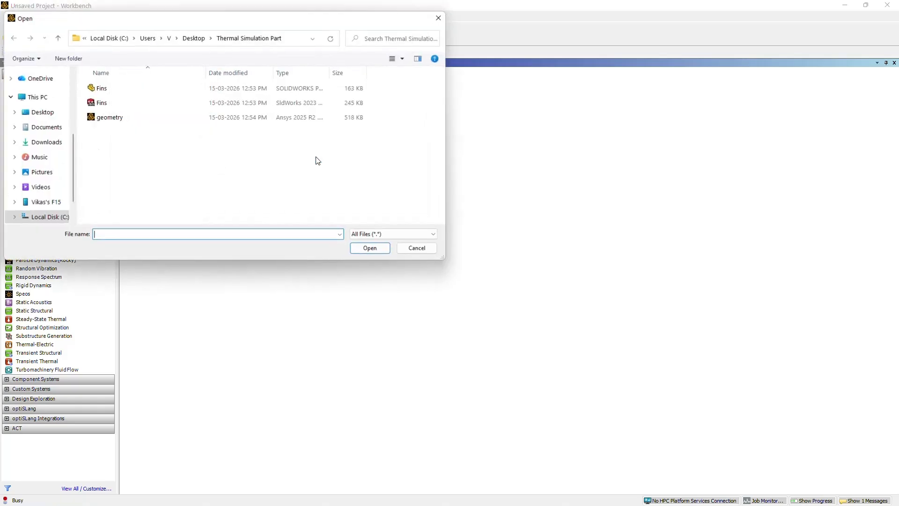
click(119, 102)
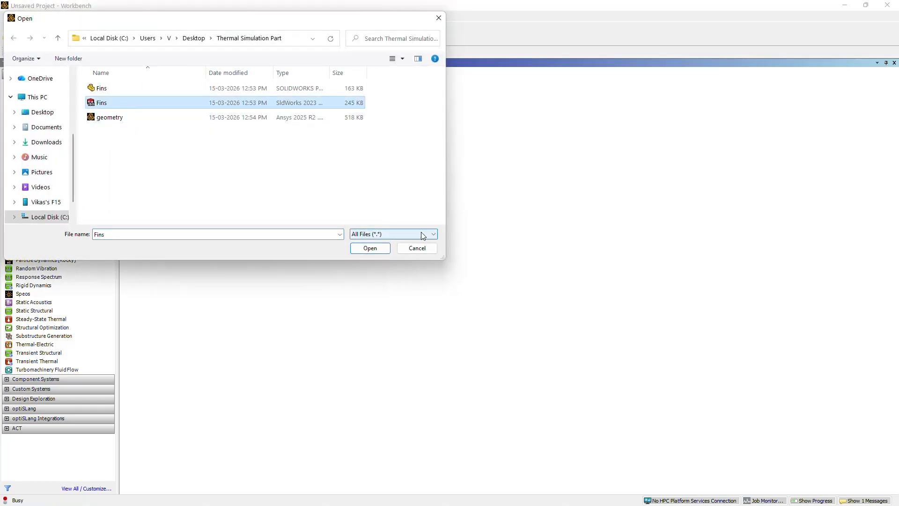
click(371, 249)
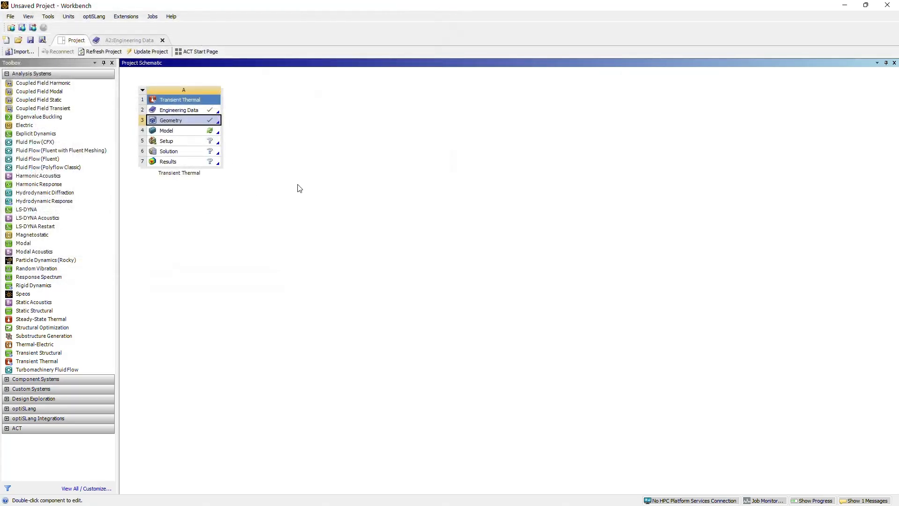
Open the Transient Thermal model in Ansys Mechanical and view the heat sink with its fins pointing up
double_click(178, 134)
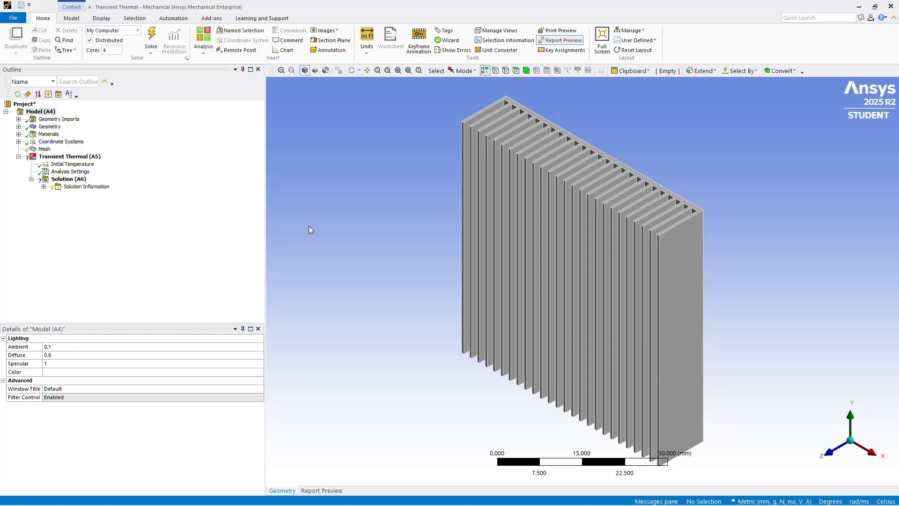
middle_drag(403, 342, 514, 221)
scroll(570, 367, up, 2)
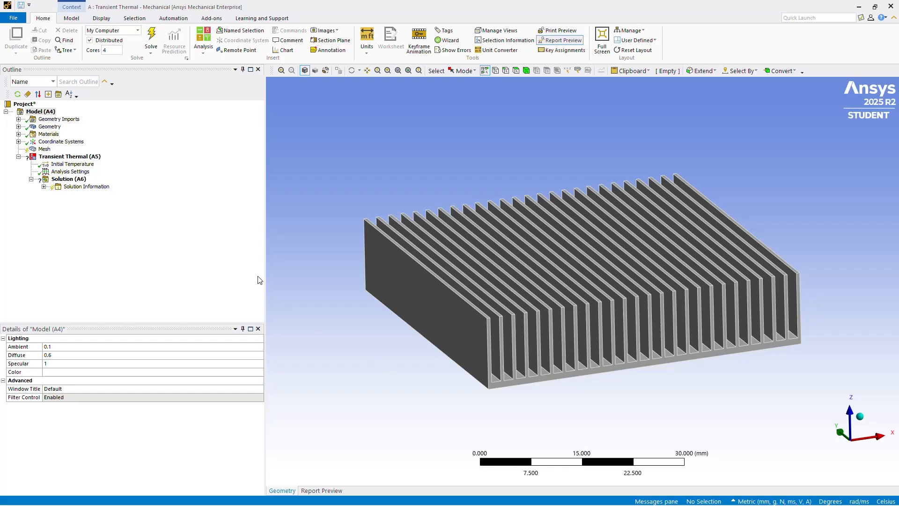
Assign Copper as the material of the Fins|Cut-Extrude2 body
click(18, 127)
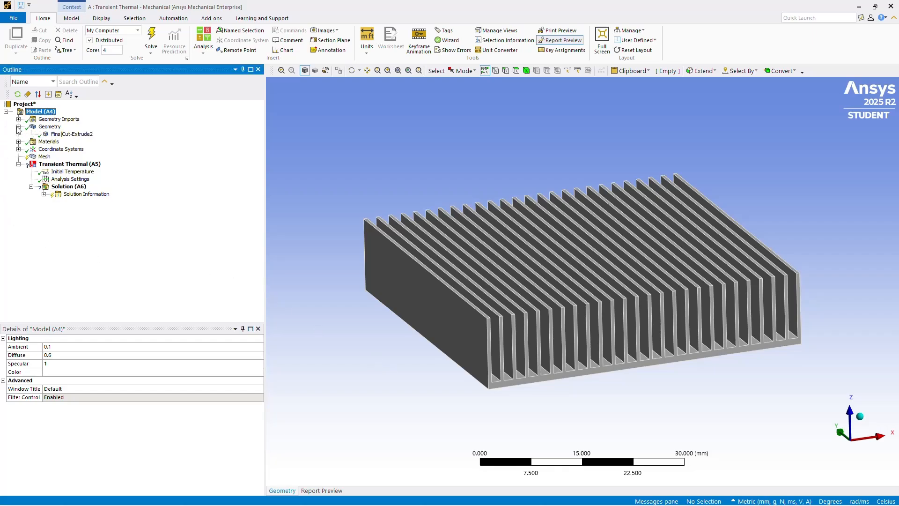
click(61, 135)
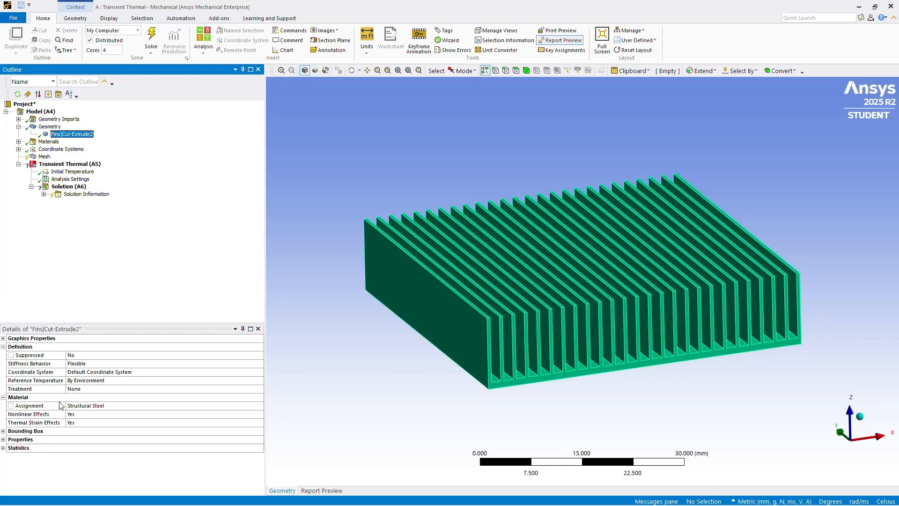
click(89, 406)
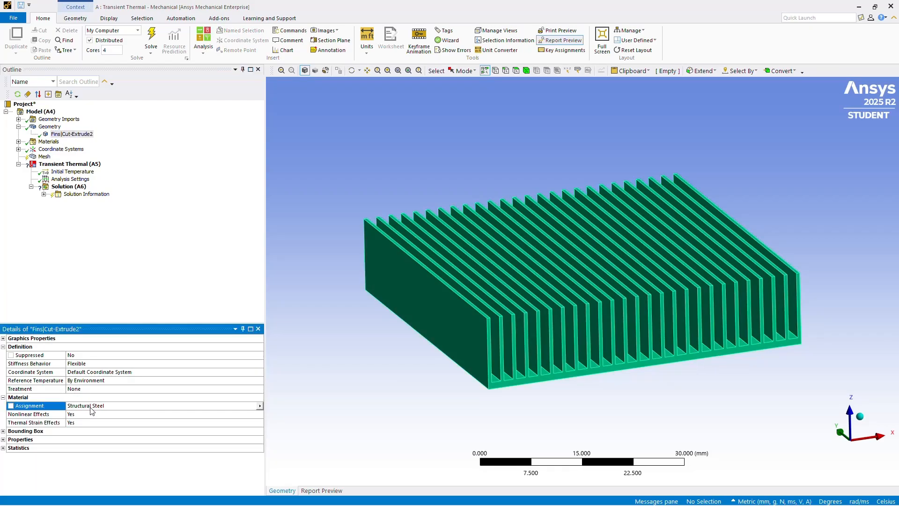
click(260, 407)
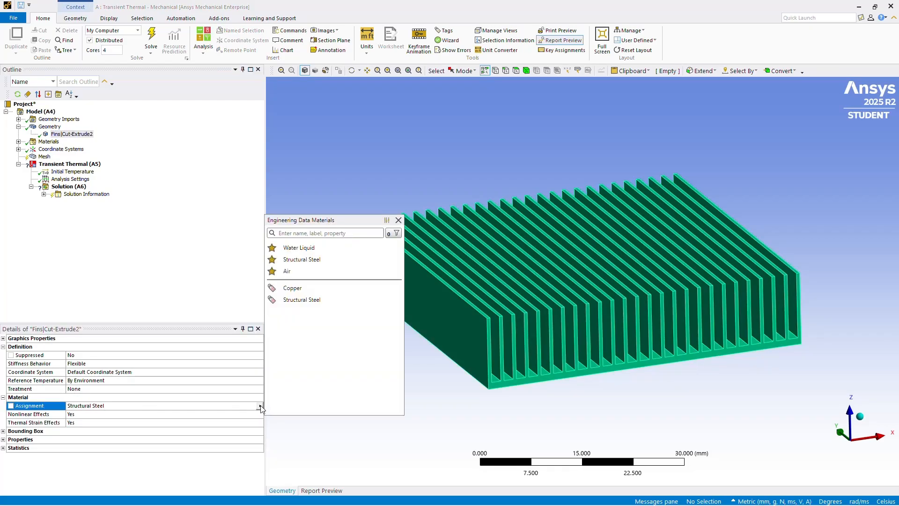
click(287, 288)
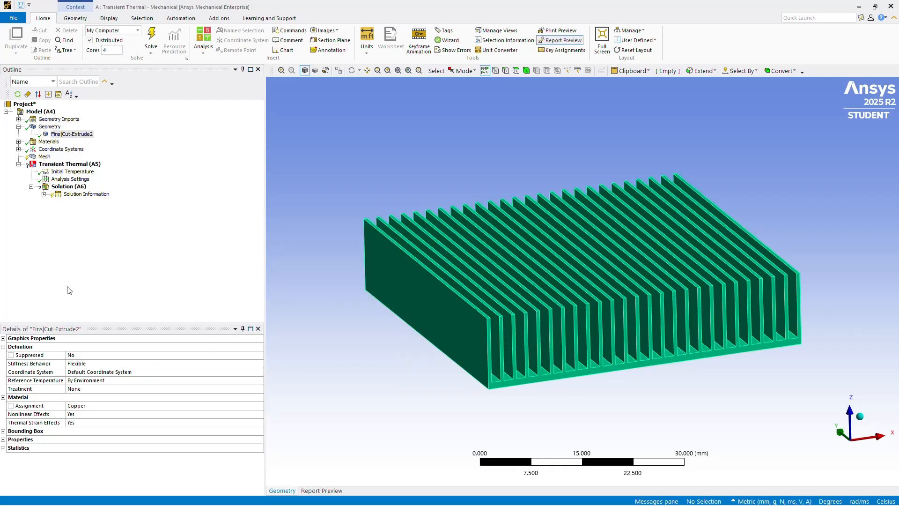
click(64, 134)
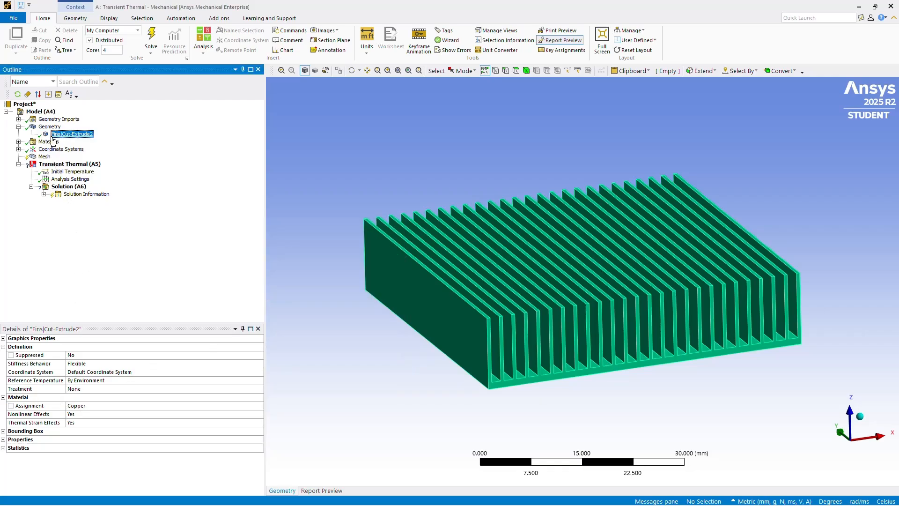
Expand the Materials and Coordinate Systems branches, and generate the mesh with default settings
click(19, 142)
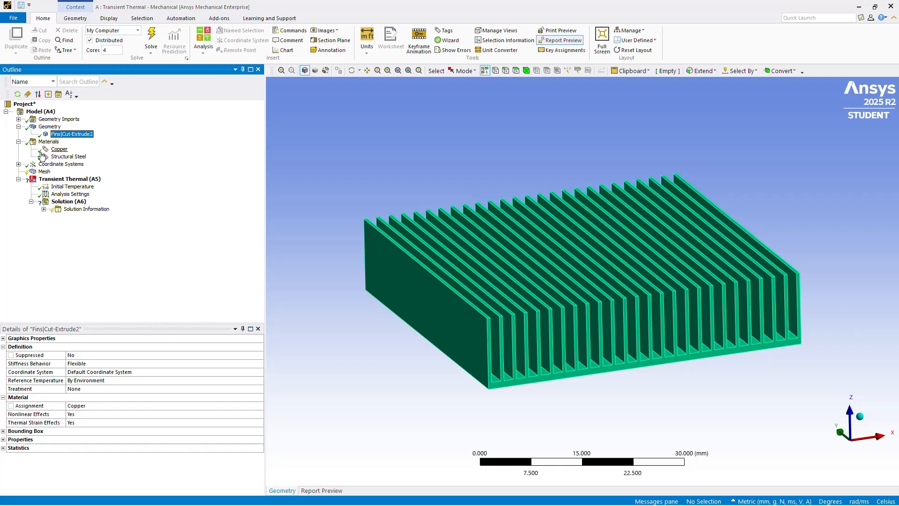
click(19, 164)
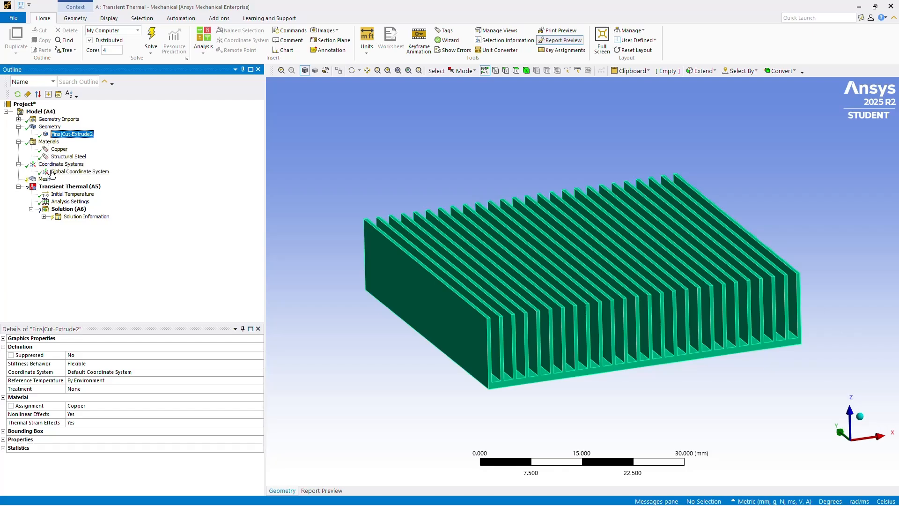
click(41, 179)
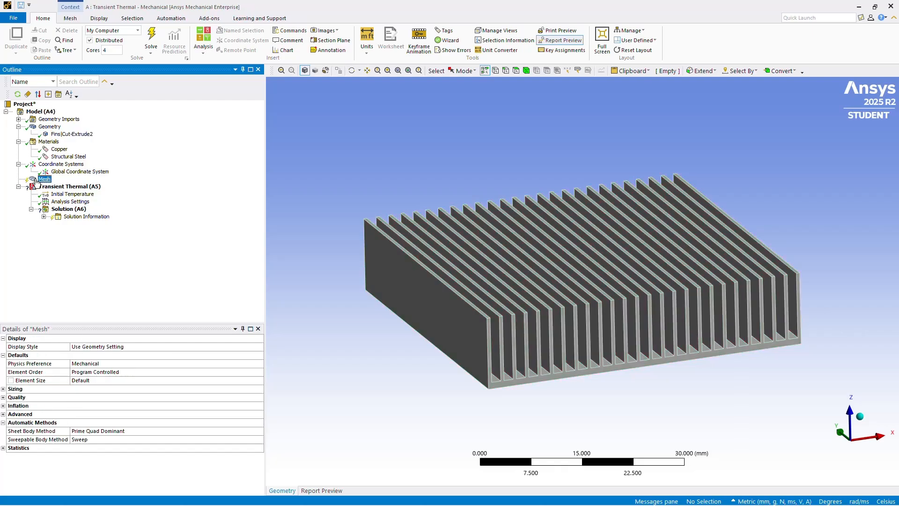
right_click(39, 182)
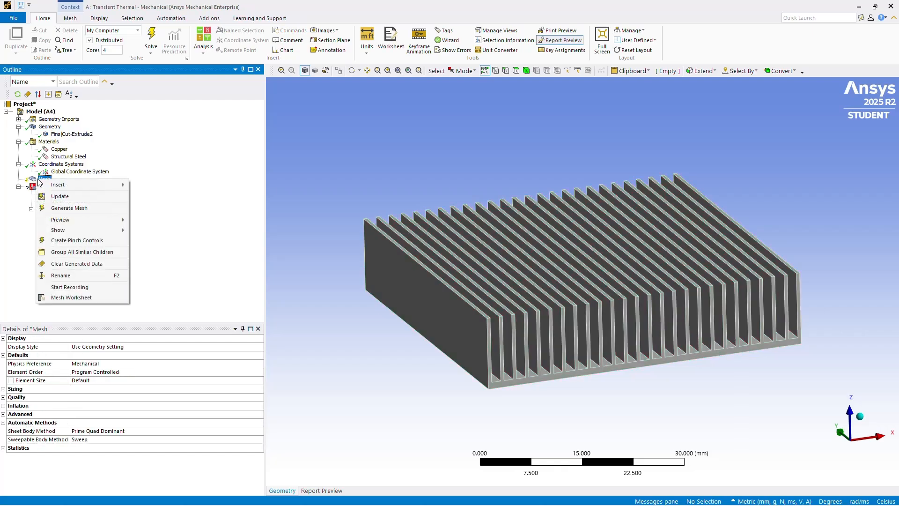
click(61, 209)
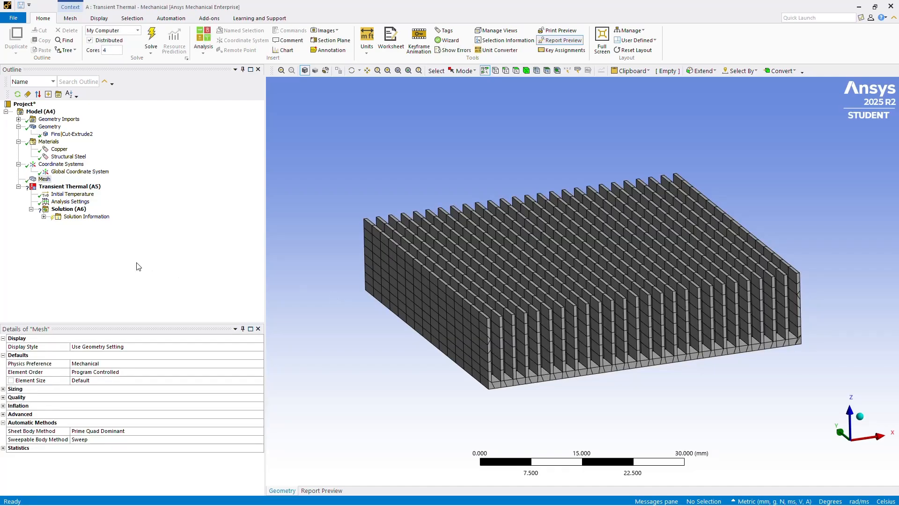
Insert a Temperature load on the heat sink's flat base face and set its magnitude to 345 °C
right_click(97, 188)
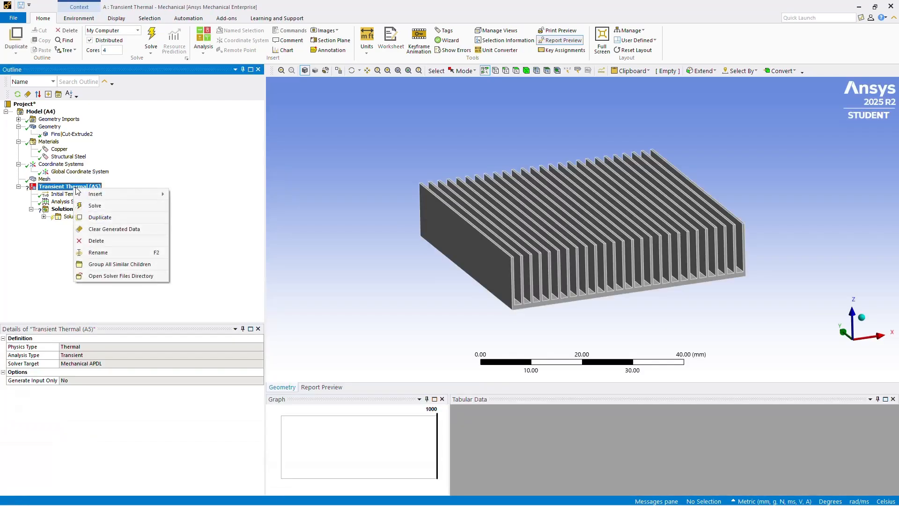
mouse_move(98, 193)
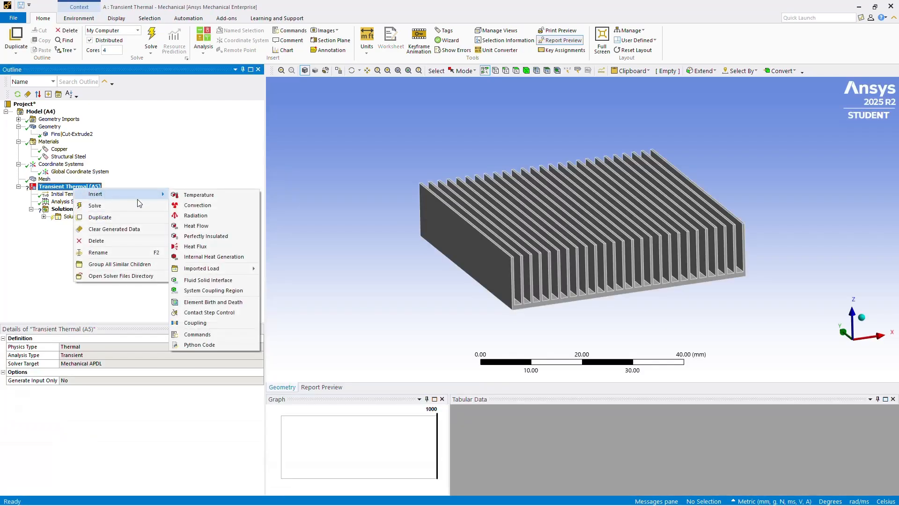
click(192, 196)
middle_drag(381, 271, 397, 235)
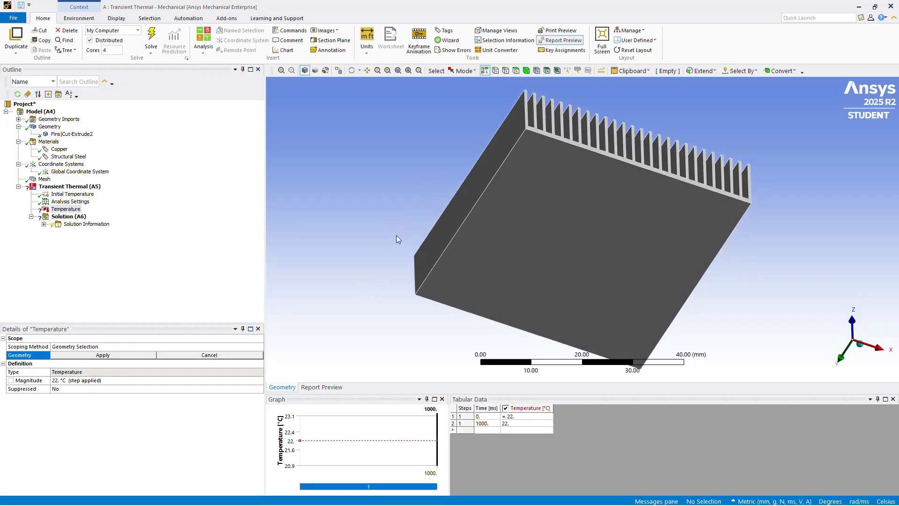
click(551, 246)
middle_drag(420, 146, 417, 213)
click(144, 356)
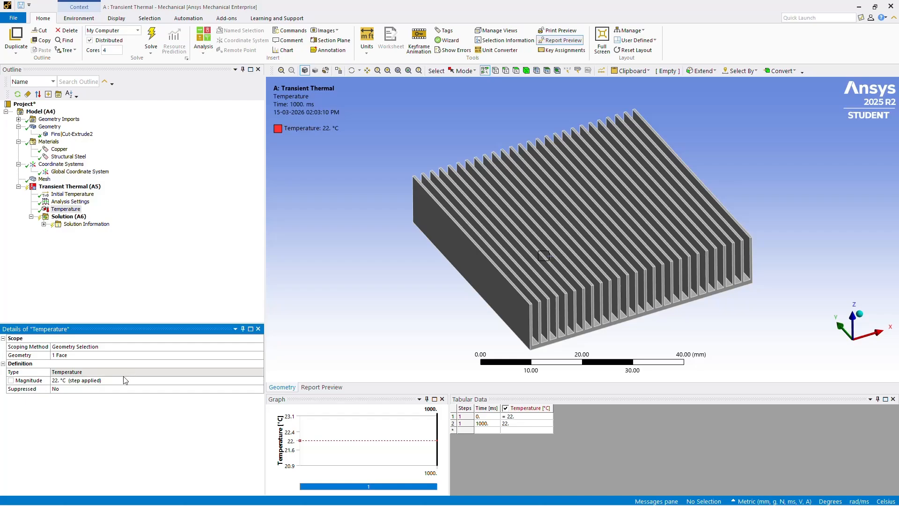
click(121, 381)
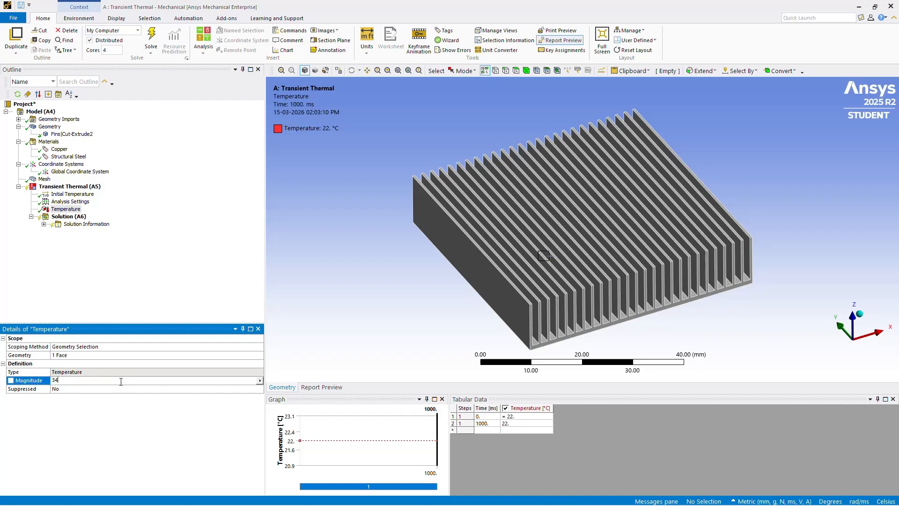
key(Return)
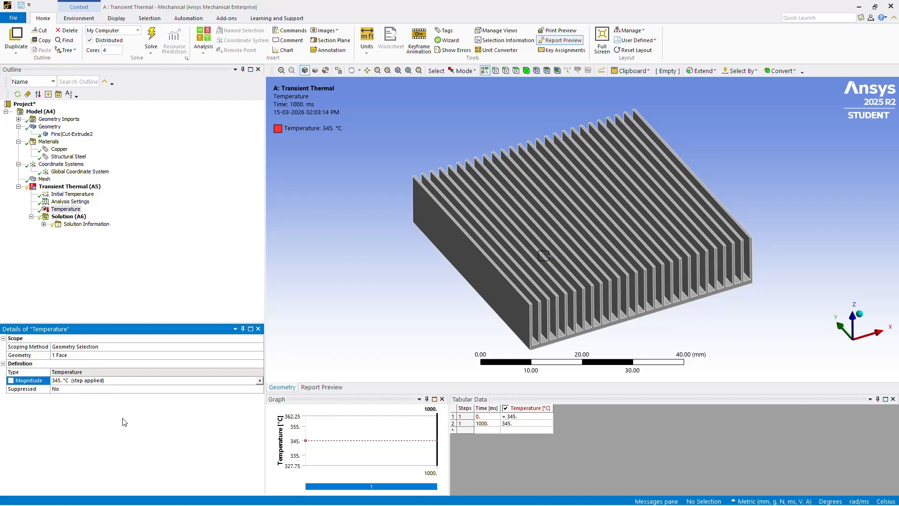
Insert a thermal Temperature result under Solution
right_click(75, 219)
mouse_move(127, 224)
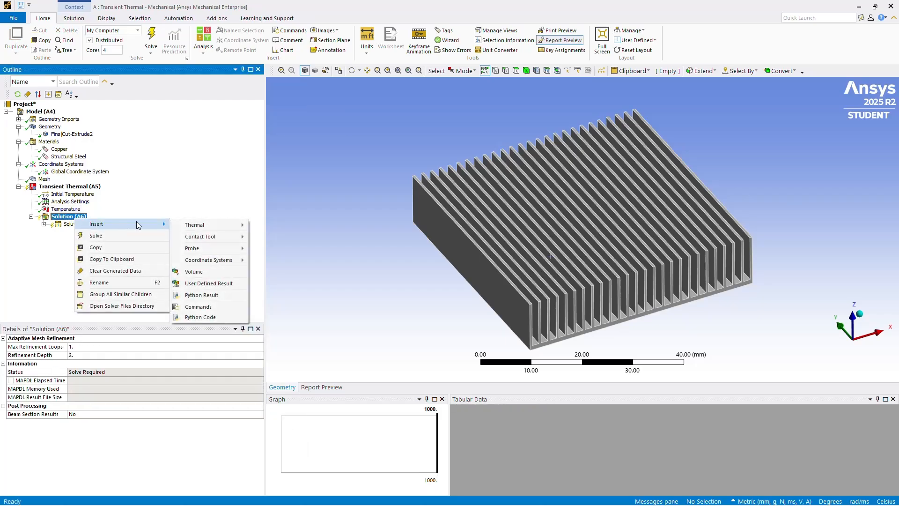
mouse_move(202, 228)
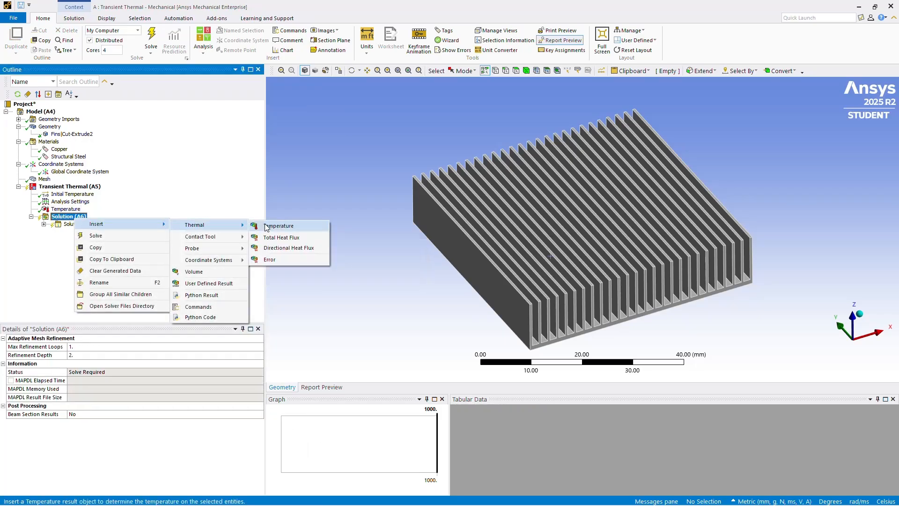
click(279, 226)
right_click(87, 224)
mouse_move(129, 229)
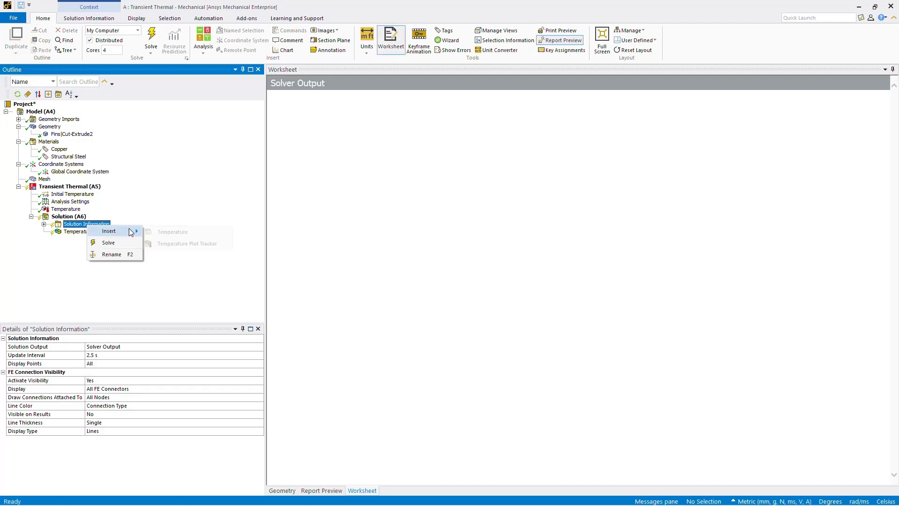
click(176, 202)
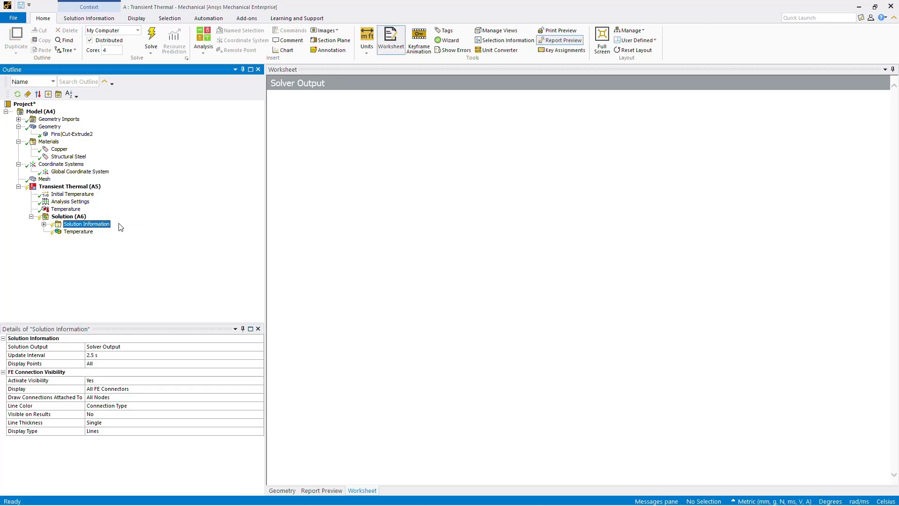
Insert a Total Heat Flux result under Solution and solve the transient thermal analysis
right_click(68, 219)
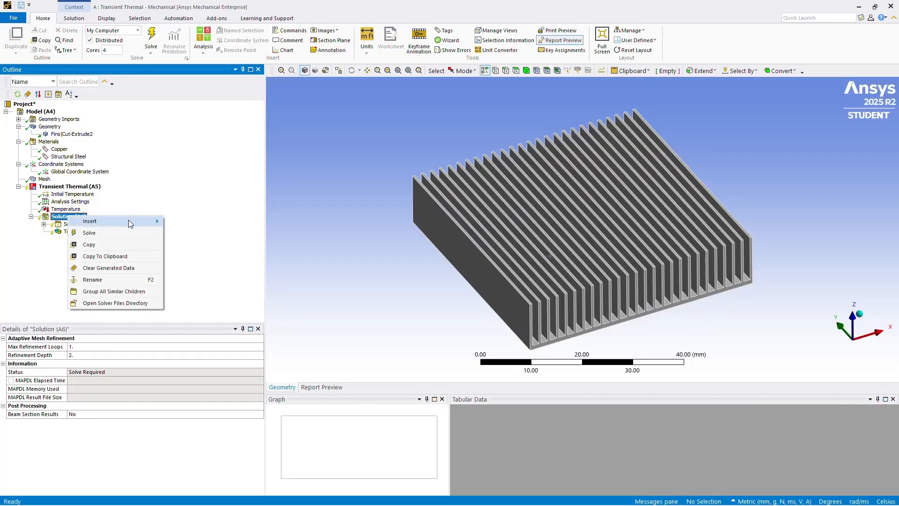
mouse_move(128, 221)
mouse_move(191, 226)
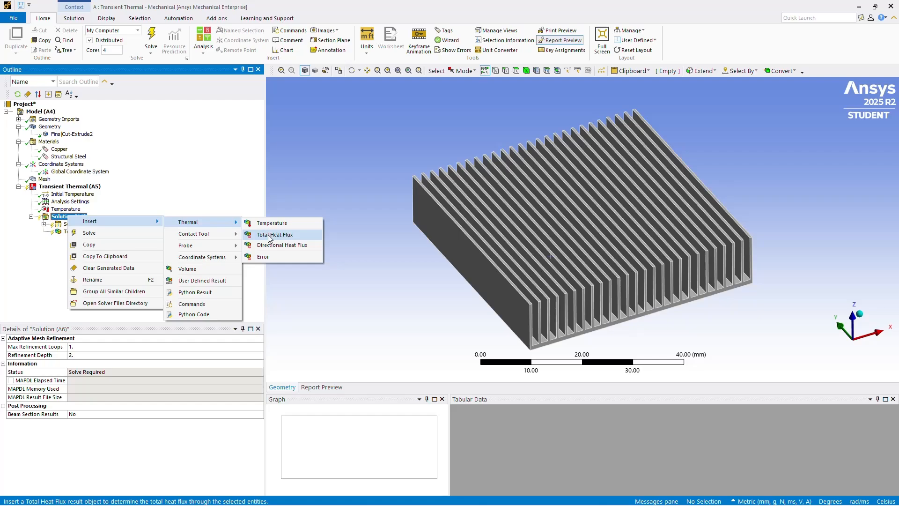
click(269, 238)
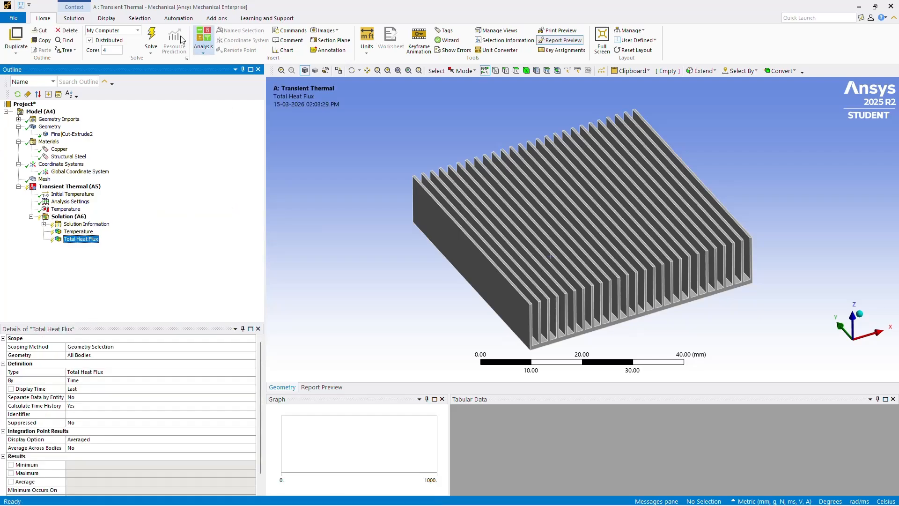
click(151, 38)
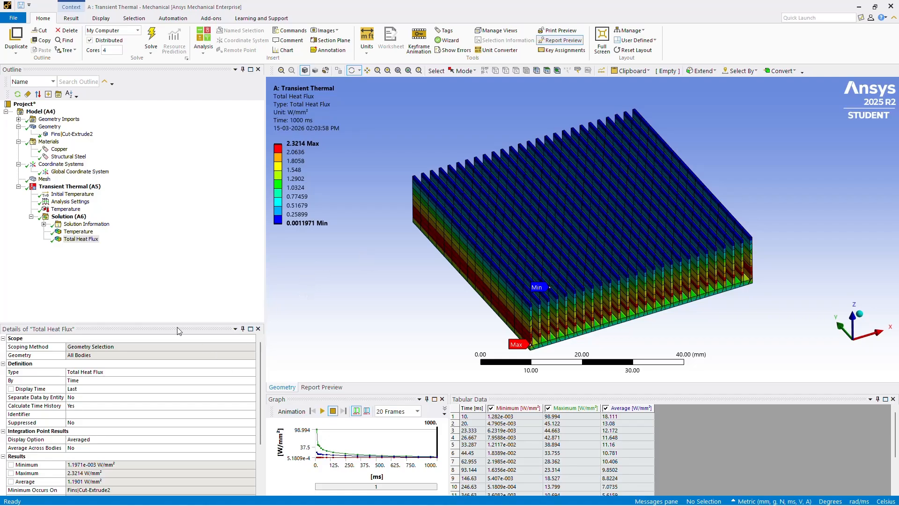
Display the solved Temperature result on the heat sink, play its animation over time and stop it
click(83, 232)
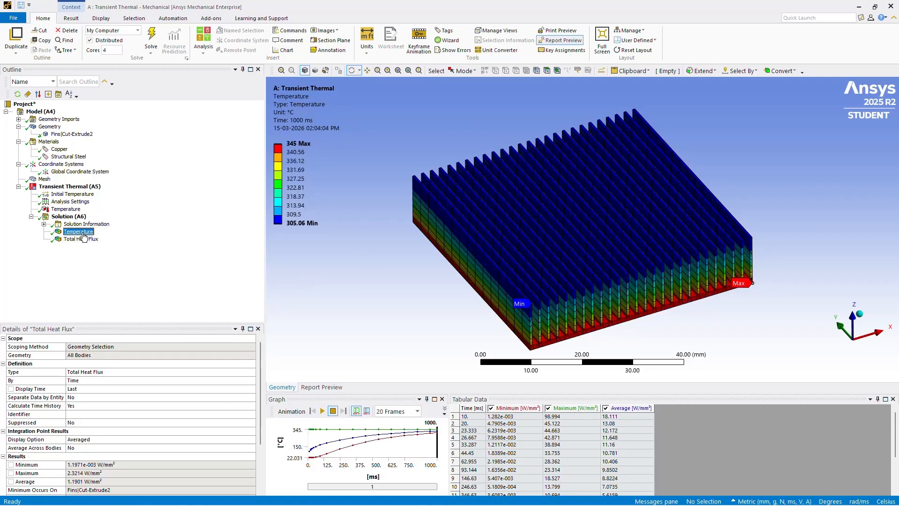
right_click(83, 236)
click(189, 199)
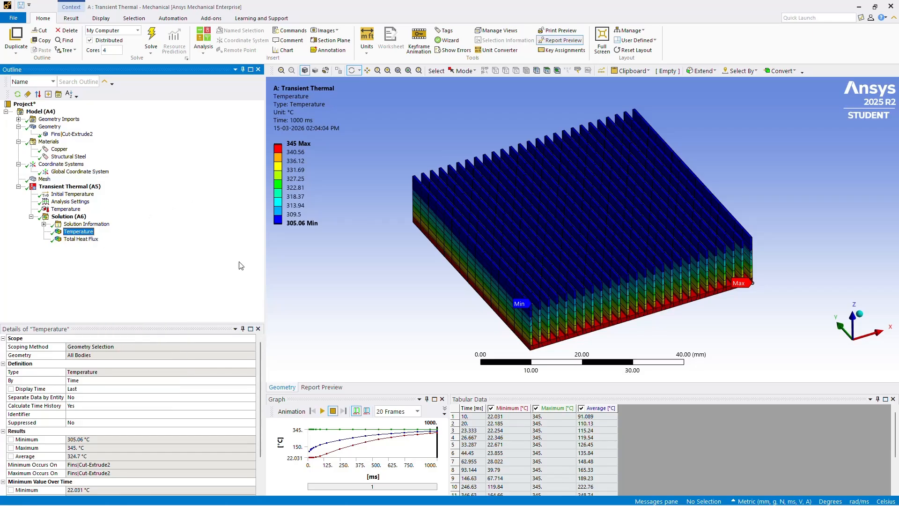
click(323, 412)
drag(451, 281, 665, 350)
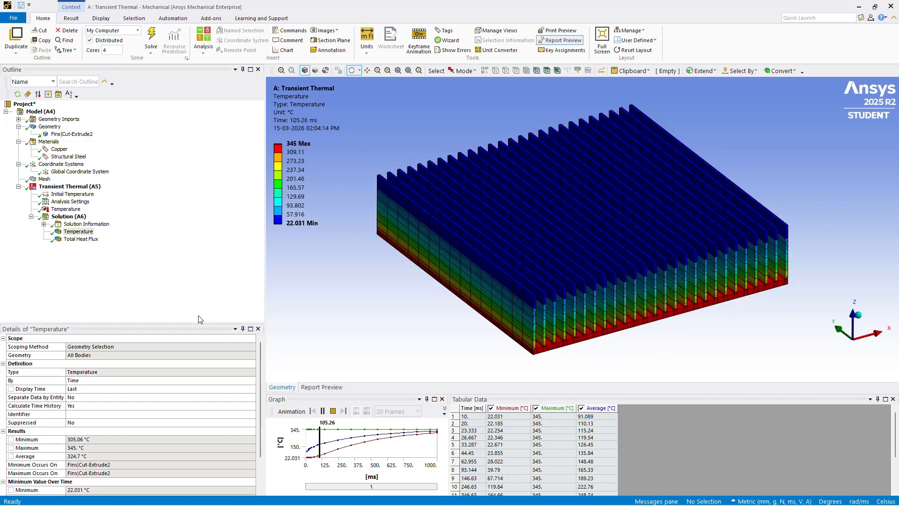
click(335, 411)
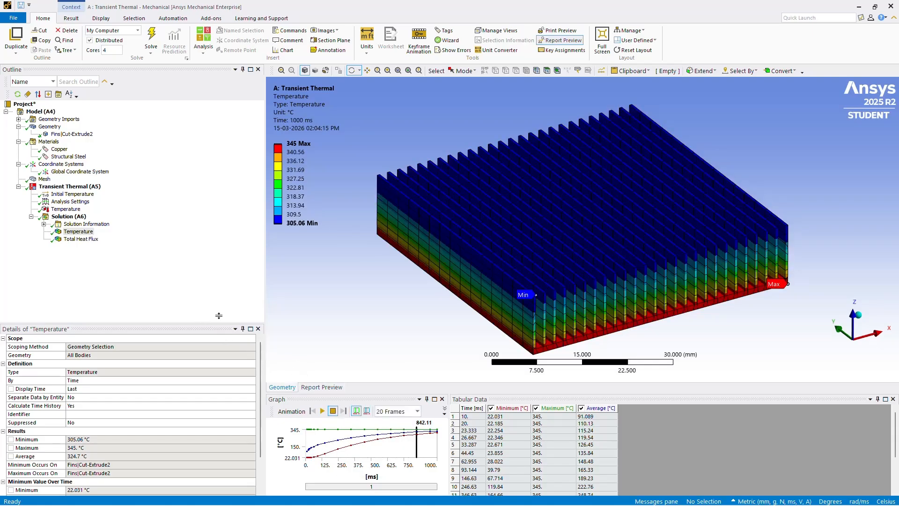
Display the Total Heat Flux result and play its animation, finishing back on the Temperature result
click(89, 240)
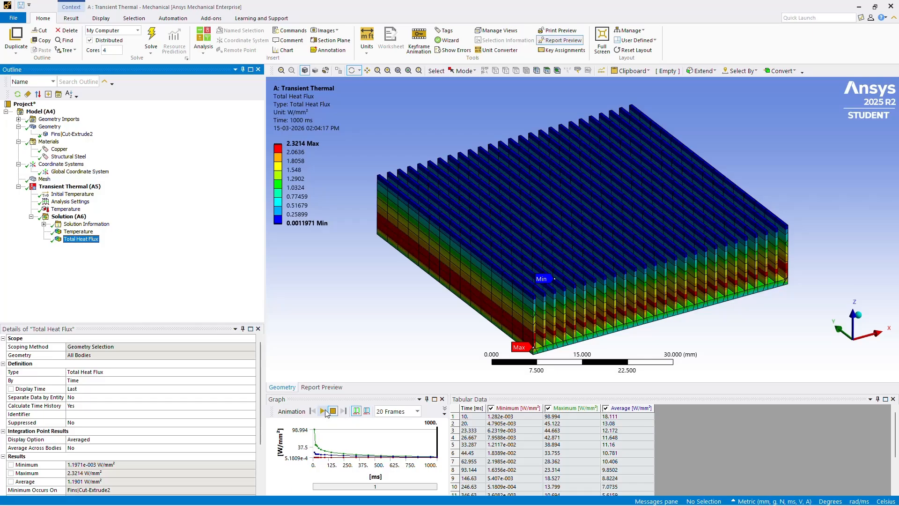
click(323, 411)
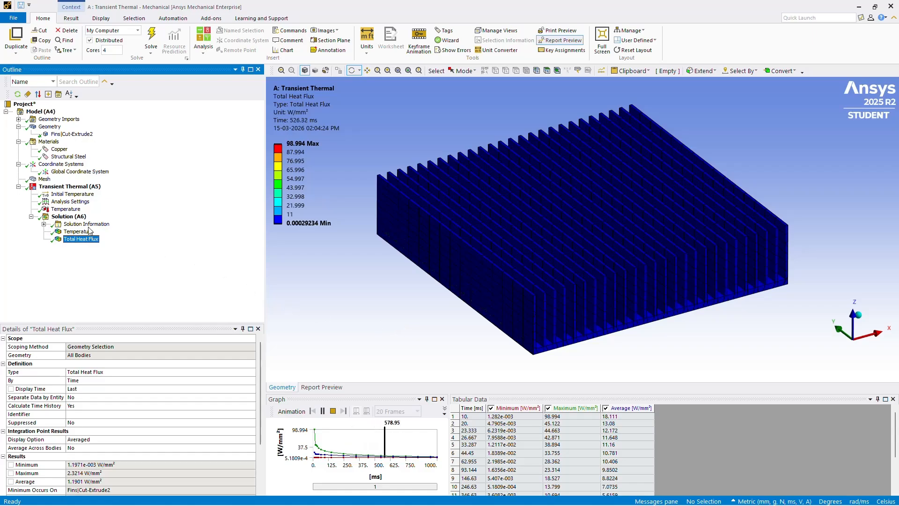
click(71, 232)
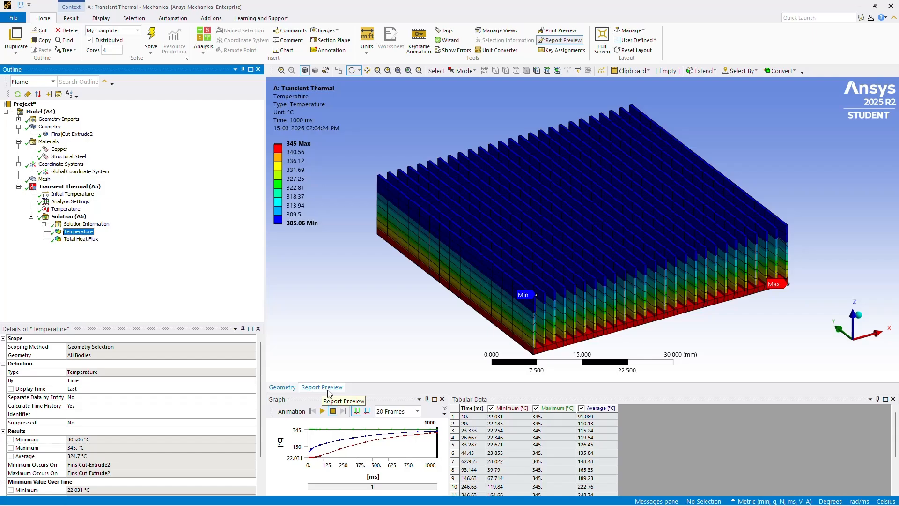
Generate the project report in the report preview and look through it down to the end
click(329, 393)
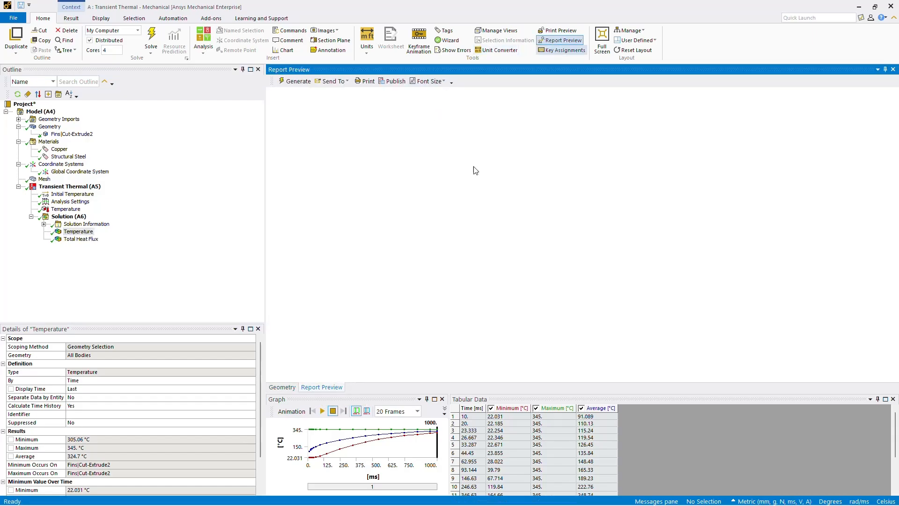
click(295, 81)
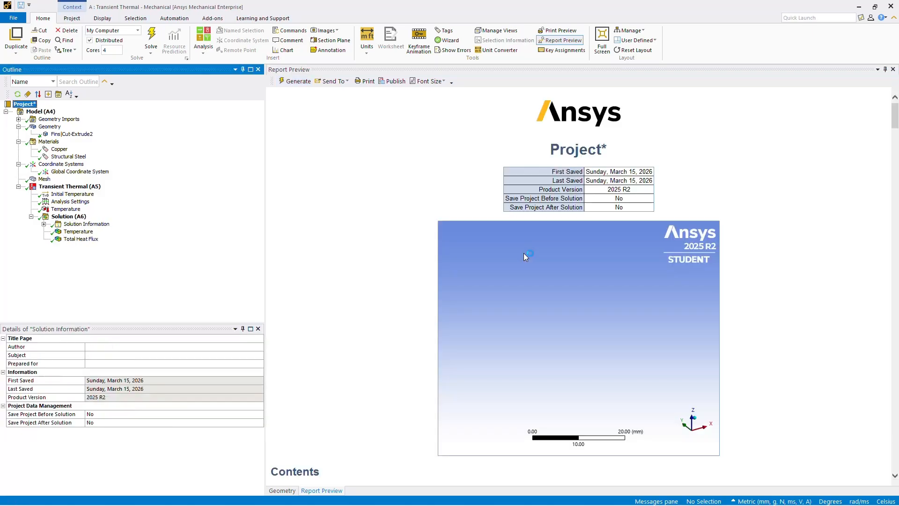
scroll(578, 256, down, 5)
scroll(580, 260, down, 15)
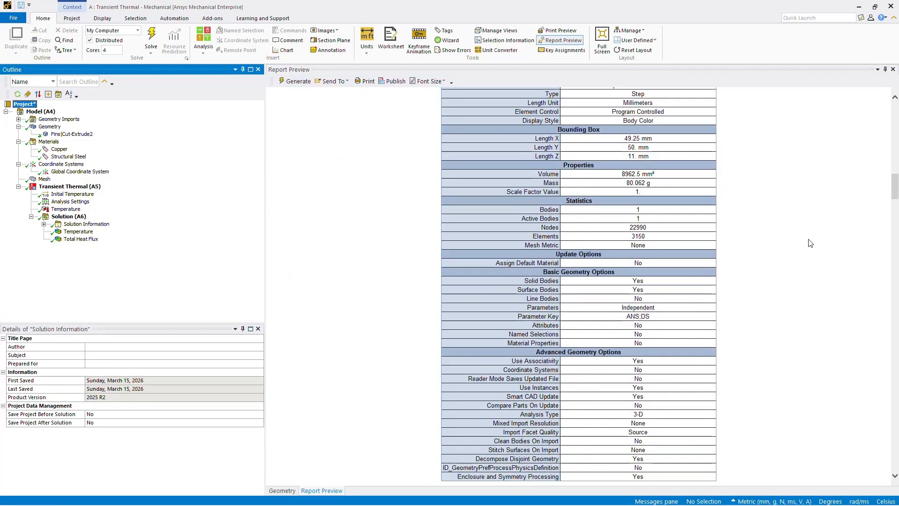
drag(895, 189, 896, 461)
Return from the report to the model view and replay the animation of the Temperature result
click(282, 491)
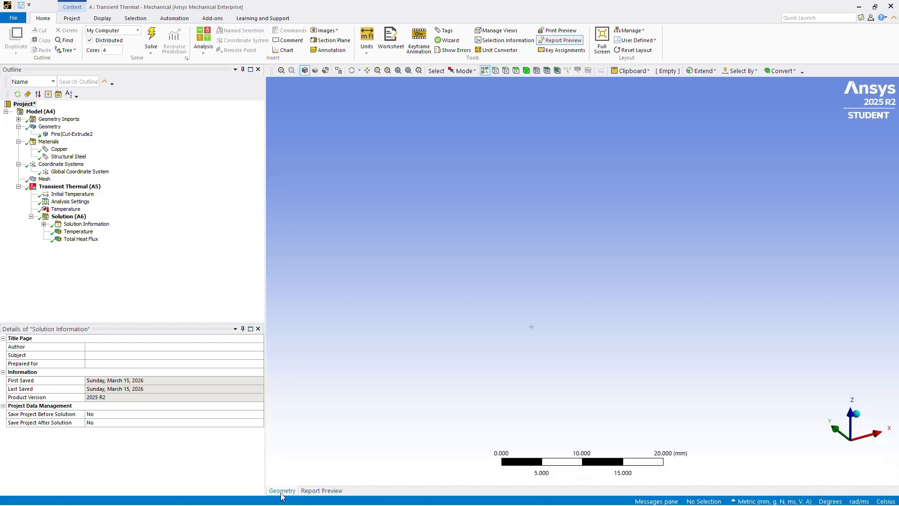
click(78, 232)
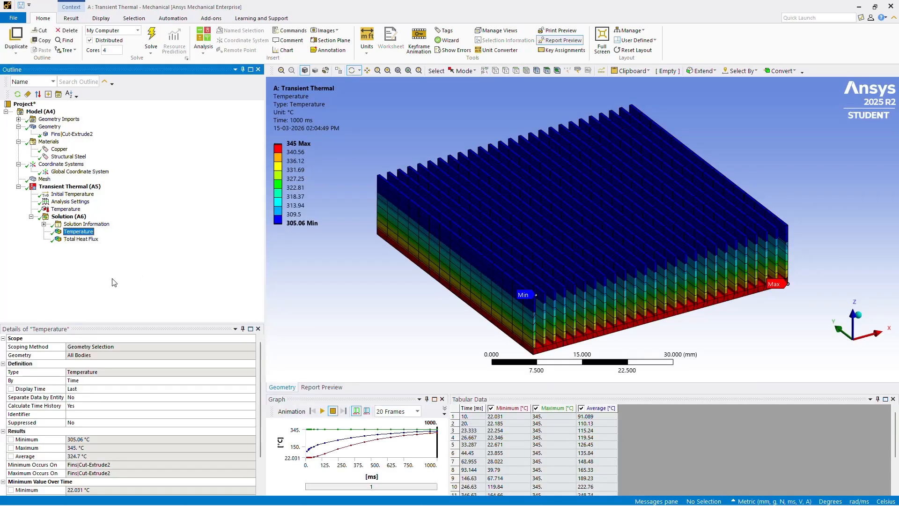
click(322, 411)
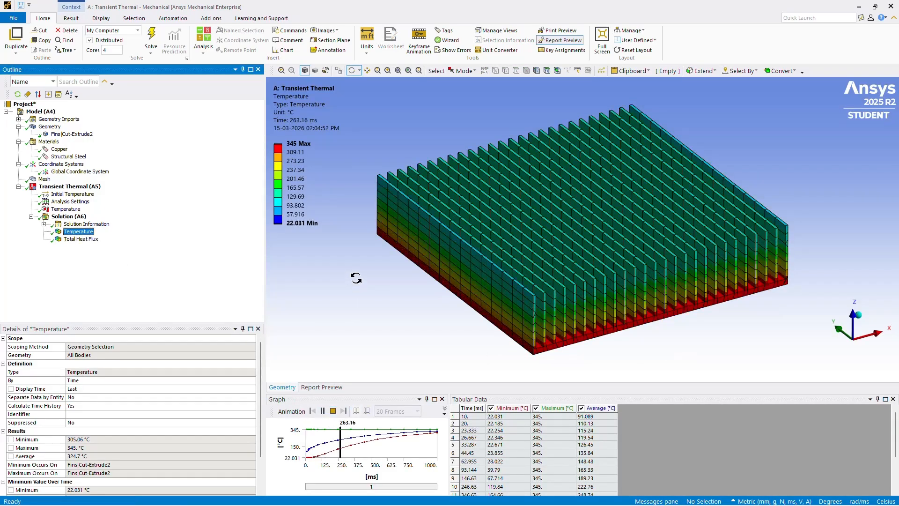